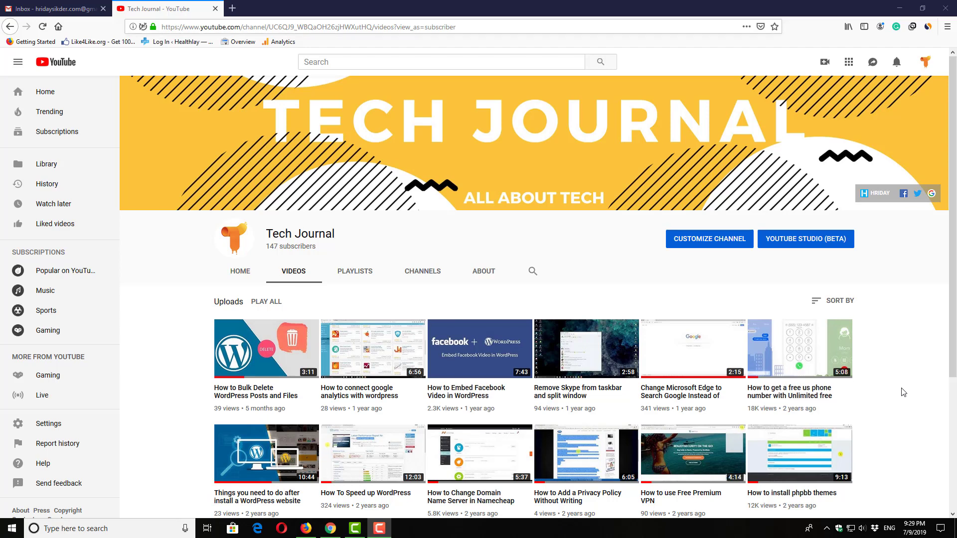
# Minimize Firefox and create a new desktop folder, confirming it is empty.
pyautogui.moveTo(841, 392)
pyautogui.click(897, 6)
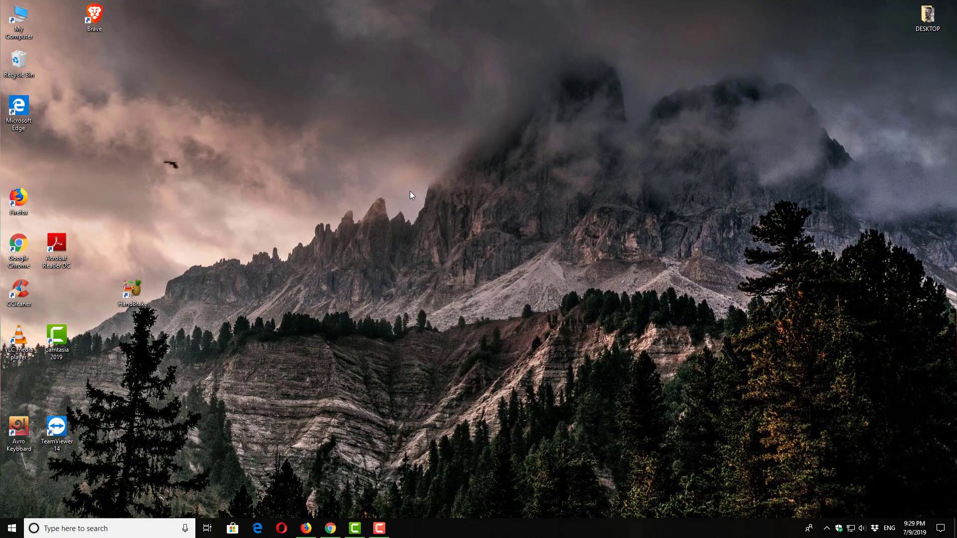
pyautogui.rightClick(469, 199)
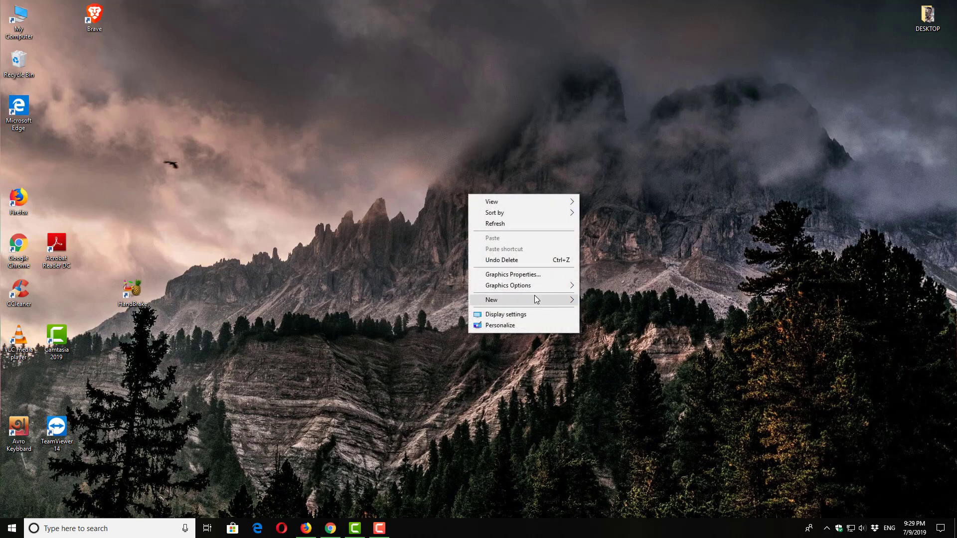
pyautogui.moveTo(535, 297)
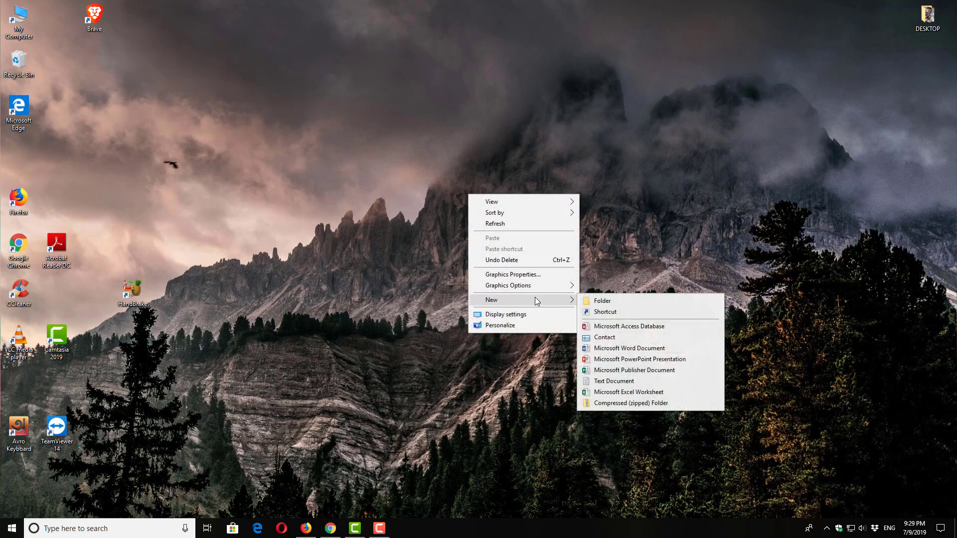
pyautogui.click(599, 302)
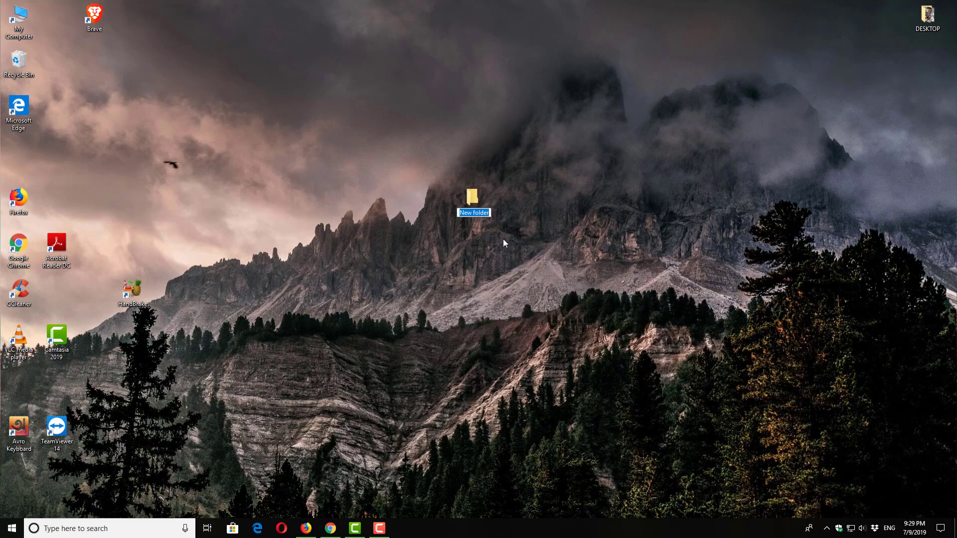
pyautogui.press('Return')
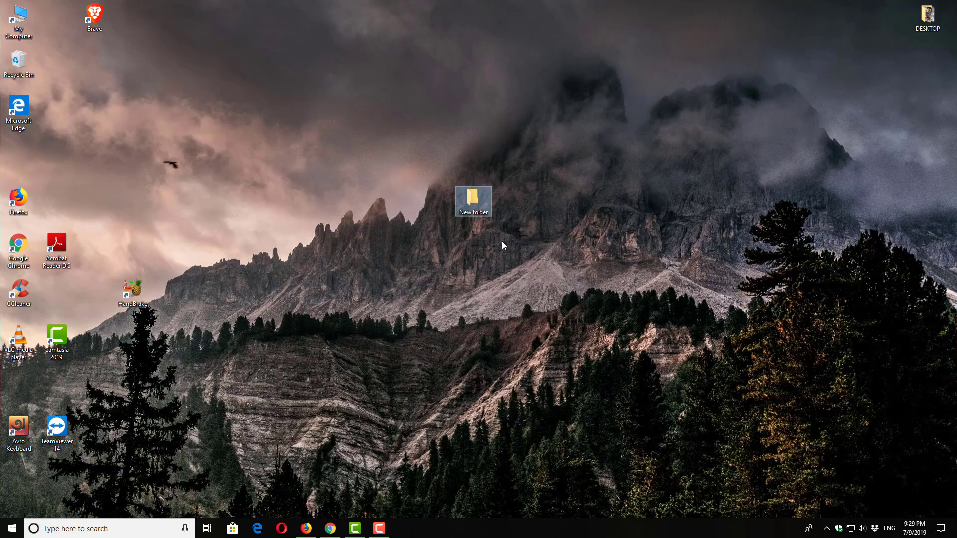
pyautogui.doubleClick(475, 214)
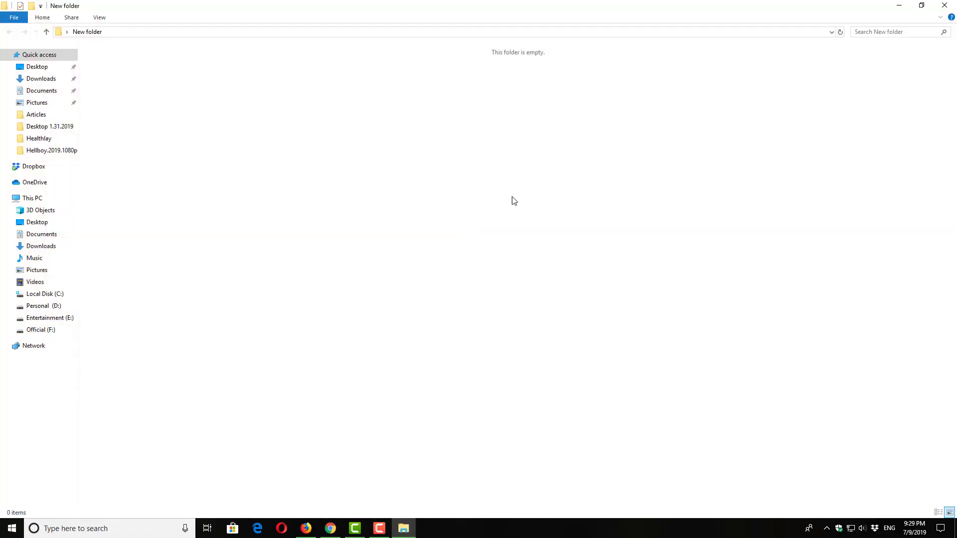
pyautogui.hotkey('alt', 'F4')
# Rename the new desktop folder to TEST.
pyautogui.rightClick(470, 214)
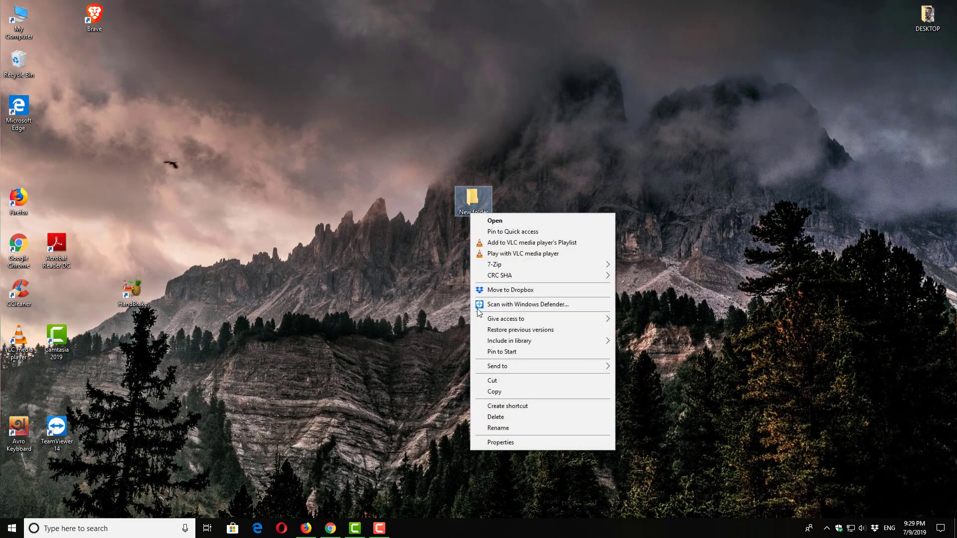
pyautogui.click(498, 429)
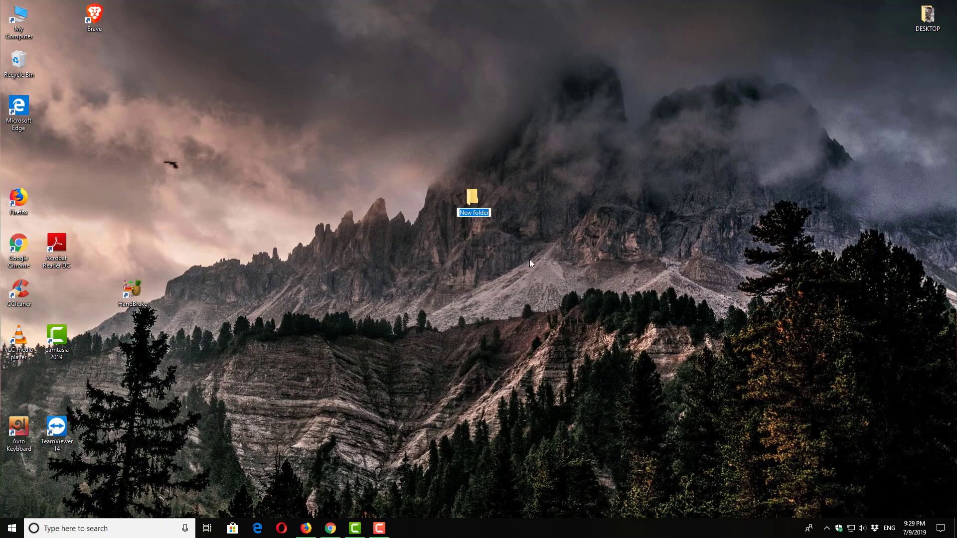
pyautogui.write('TEST')
pyautogui.press('Return')
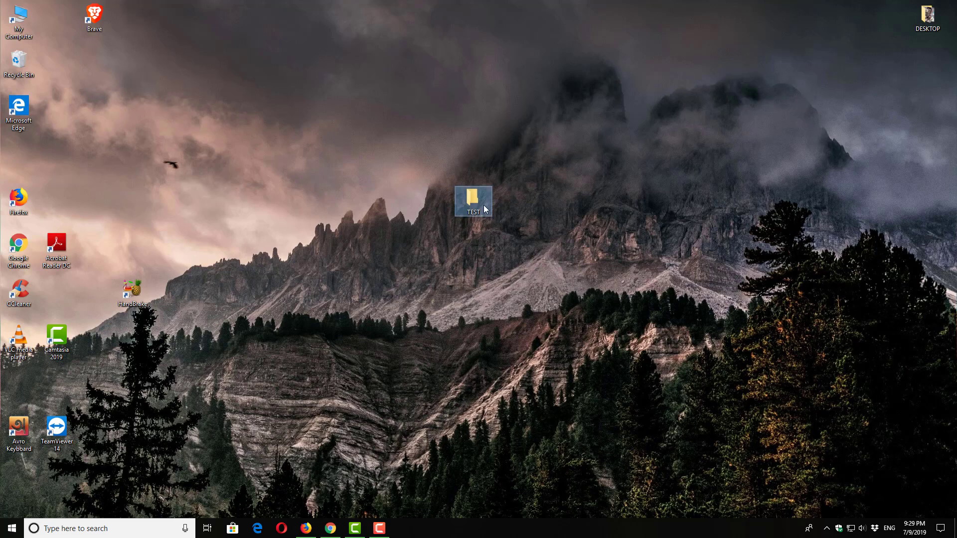
# Open the TEST folder's Properties window and move it up and right.
pyautogui.click(491, 259)
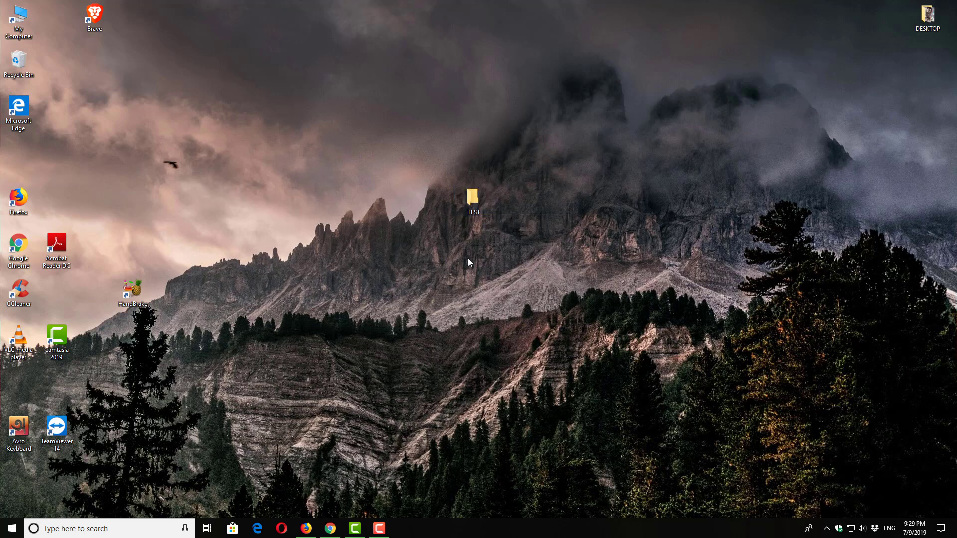
pyautogui.click(475, 205)
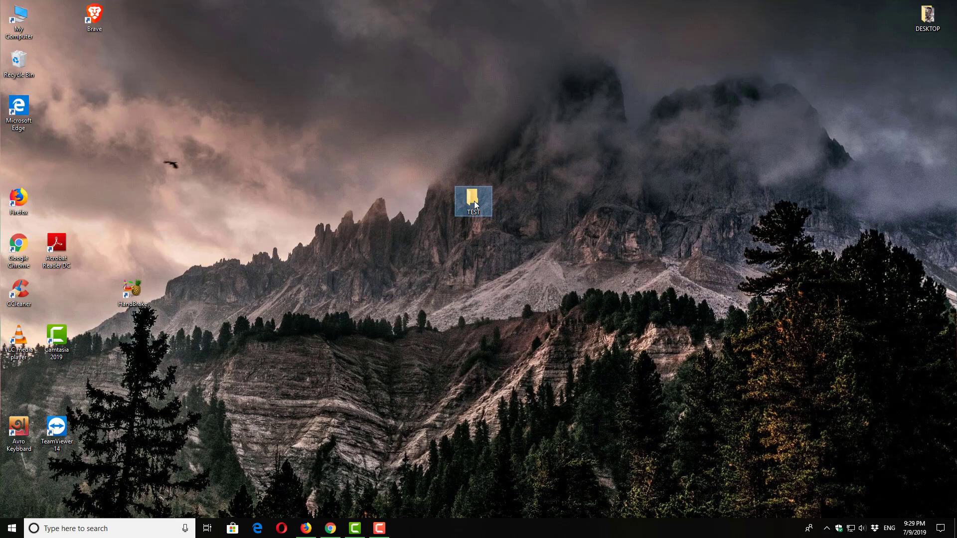
pyautogui.rightClick(475, 205)
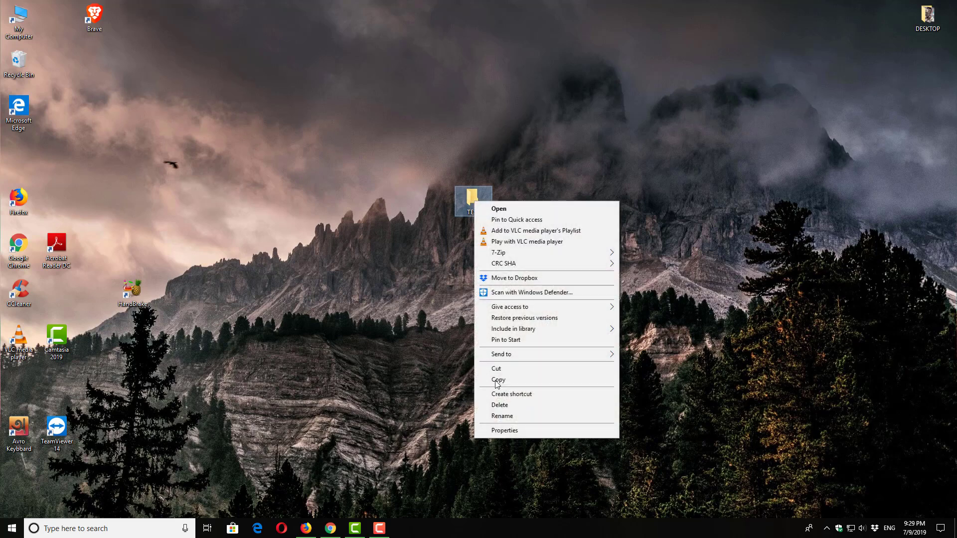
pyautogui.moveTo(561, 355)
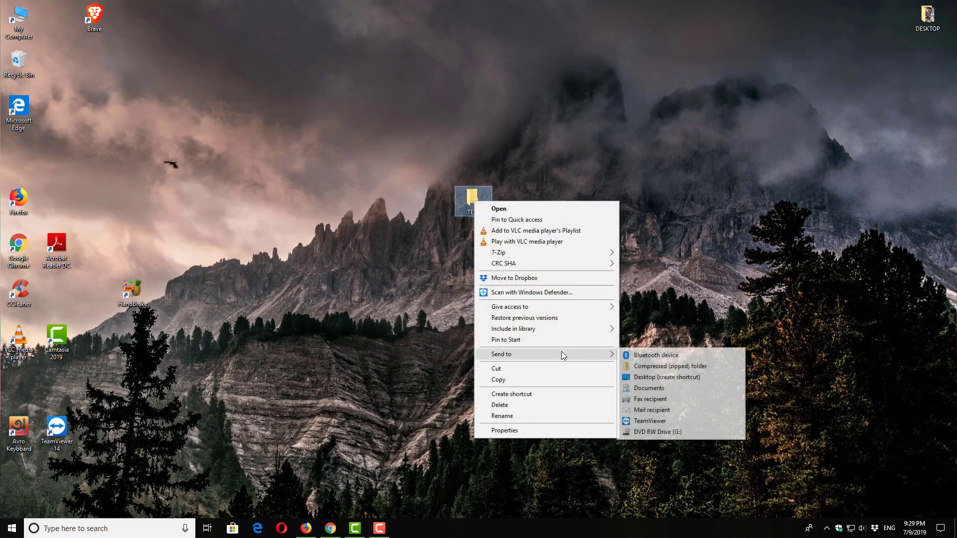
pyautogui.click(531, 432)
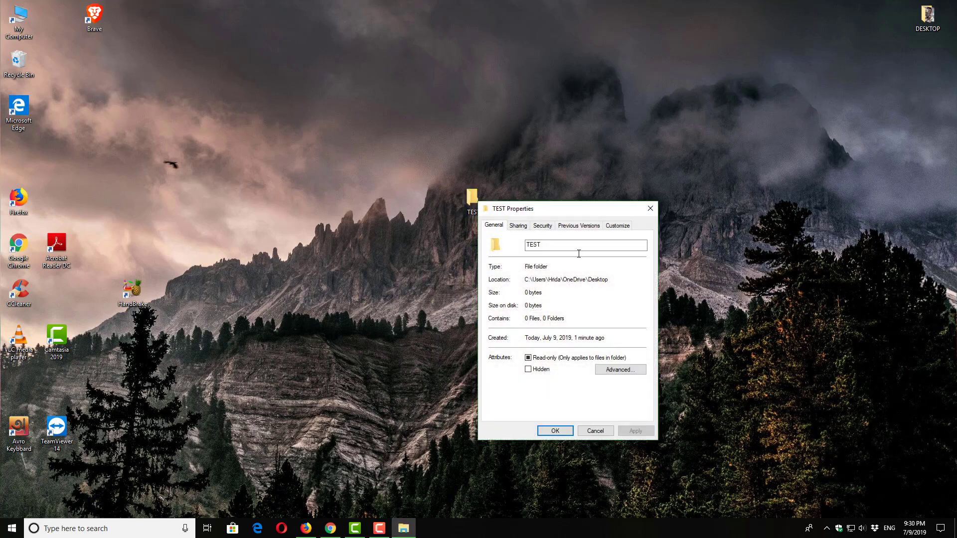
pyautogui.moveTo(557, 209); pyautogui.dragTo(602, 146)
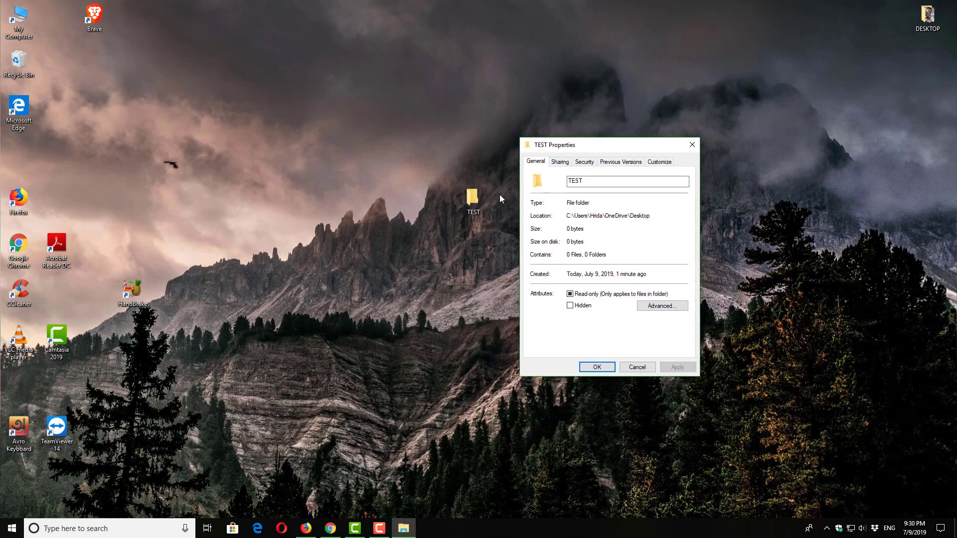
# Look through the Sharing, Security and Previous Versions tabs, ending on Customize.
pyautogui.click(561, 166)
pyautogui.click(585, 167)
pyautogui.click(564, 168)
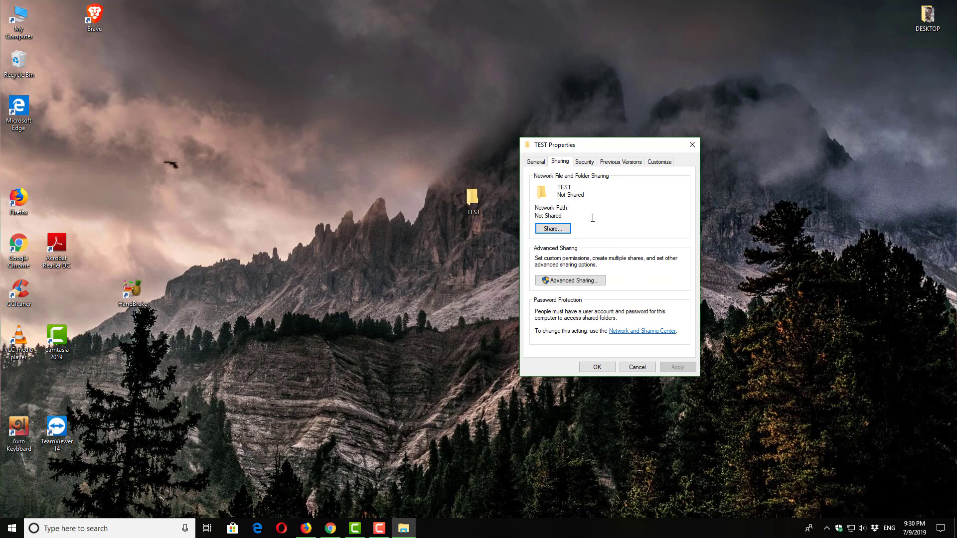
pyautogui.click(588, 166)
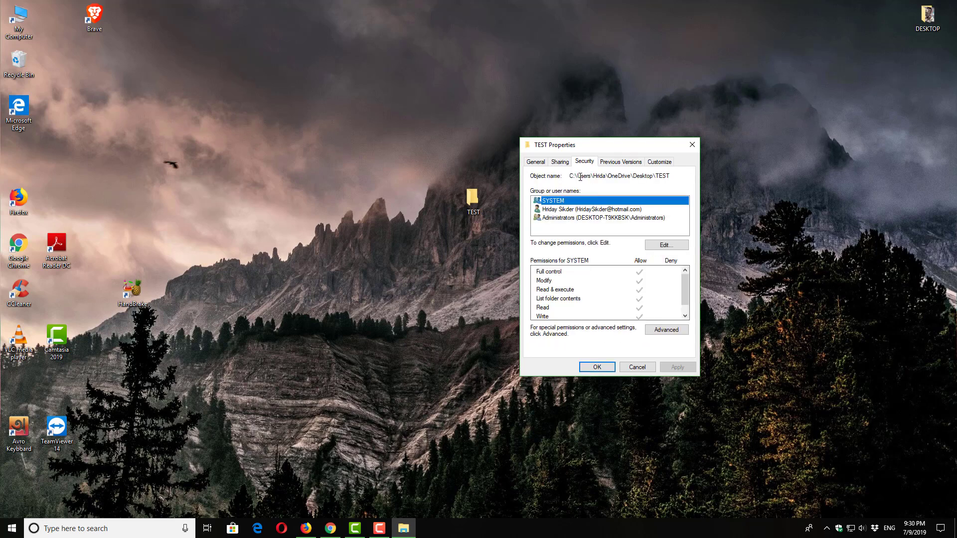
pyautogui.click(624, 165)
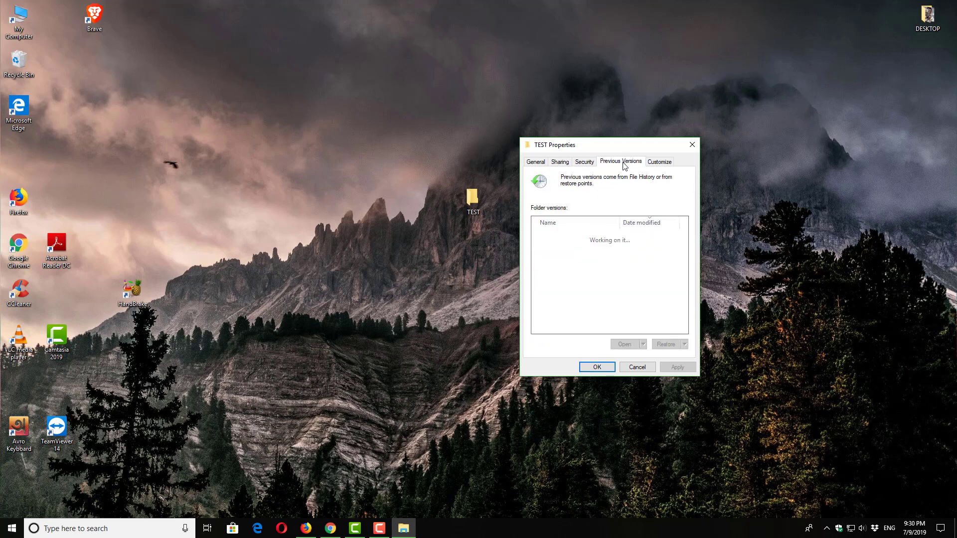
pyautogui.click(658, 164)
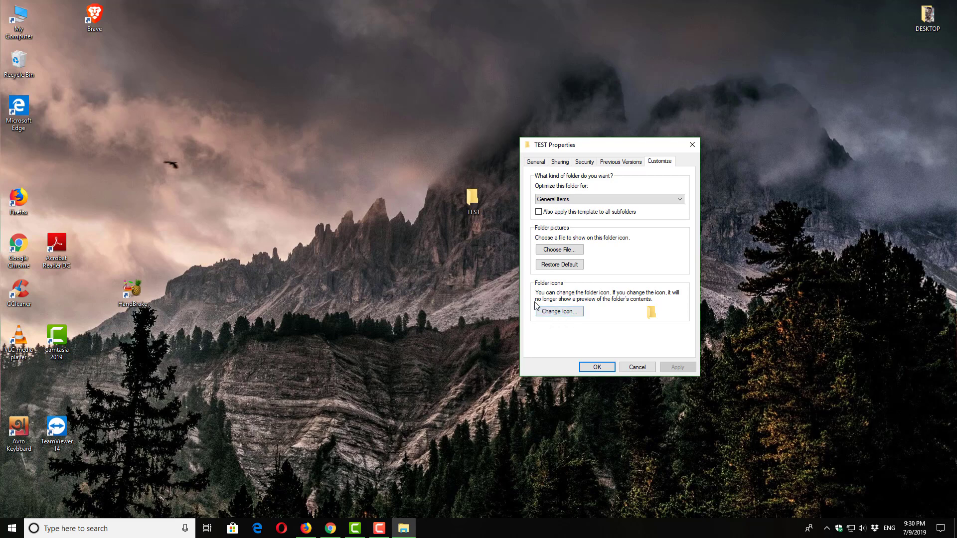
# Pick the blue monitor icon from the SHELL32.dll icon list and confirm it.
pyautogui.click(562, 317)
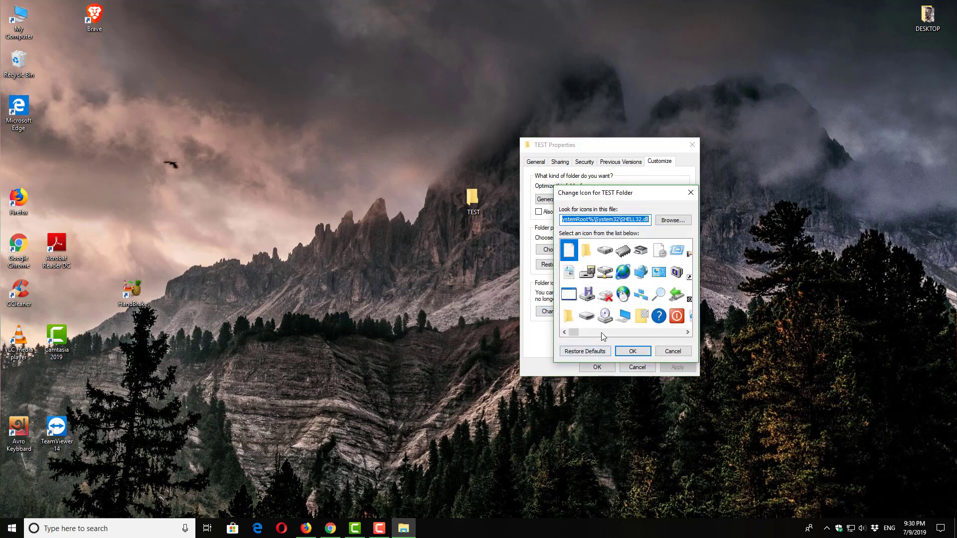
pyautogui.scroll(-6, 627, 299)
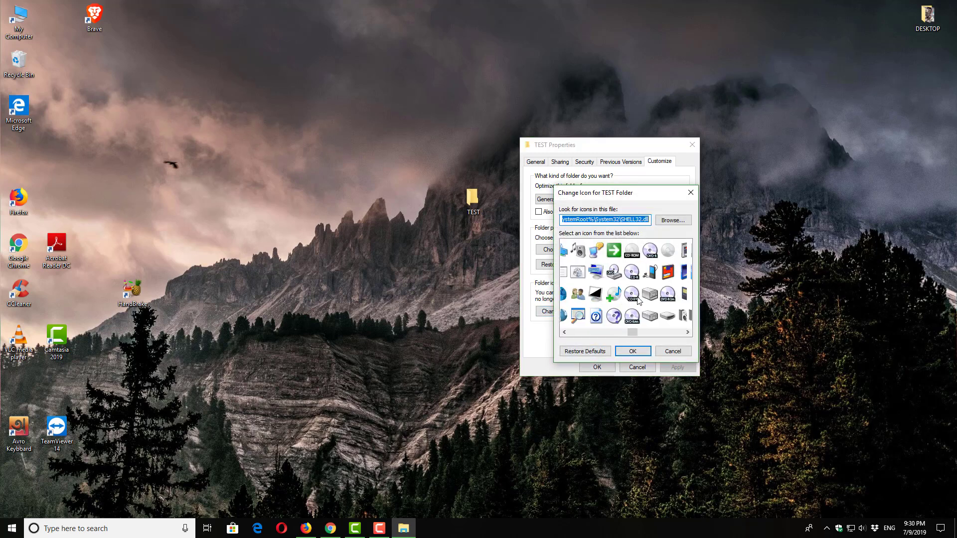
pyautogui.scroll(-6, 638, 297)
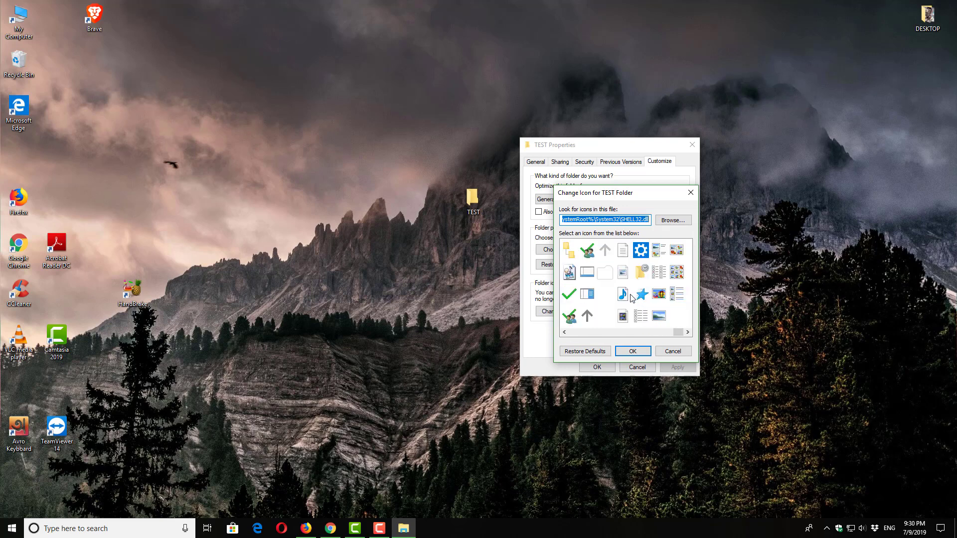
pyautogui.scroll(12, 631, 298)
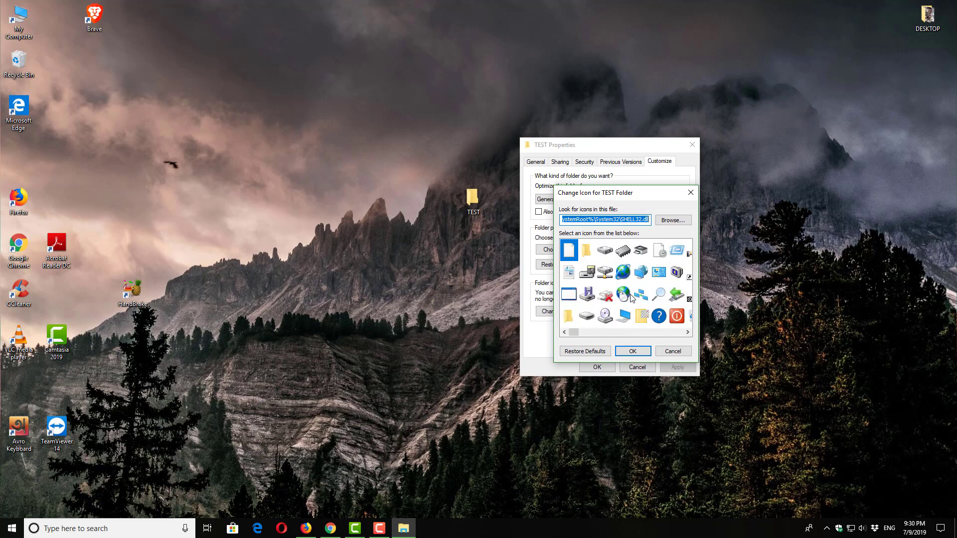
pyautogui.scroll(-4, 631, 298)
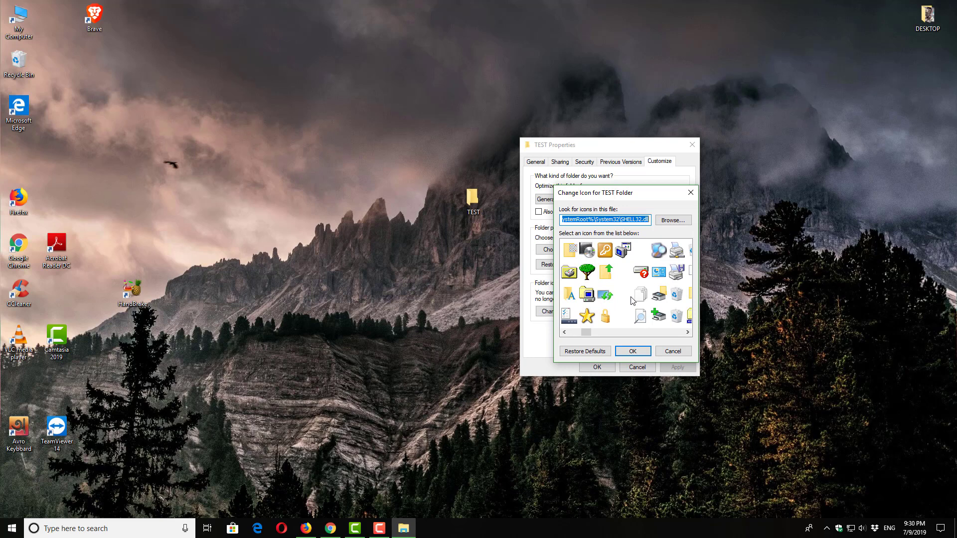
pyautogui.scroll(-8, 632, 298)
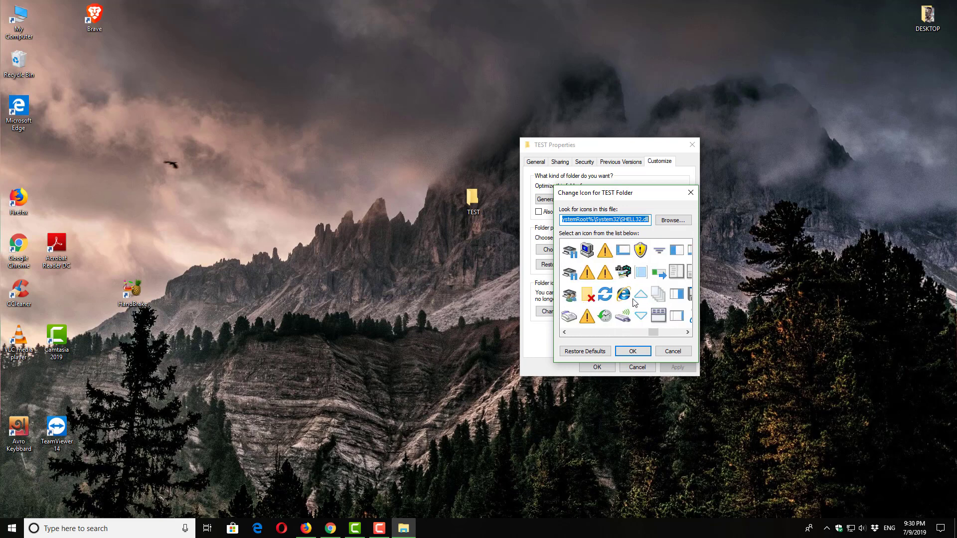
pyautogui.scroll(-4, 637, 304)
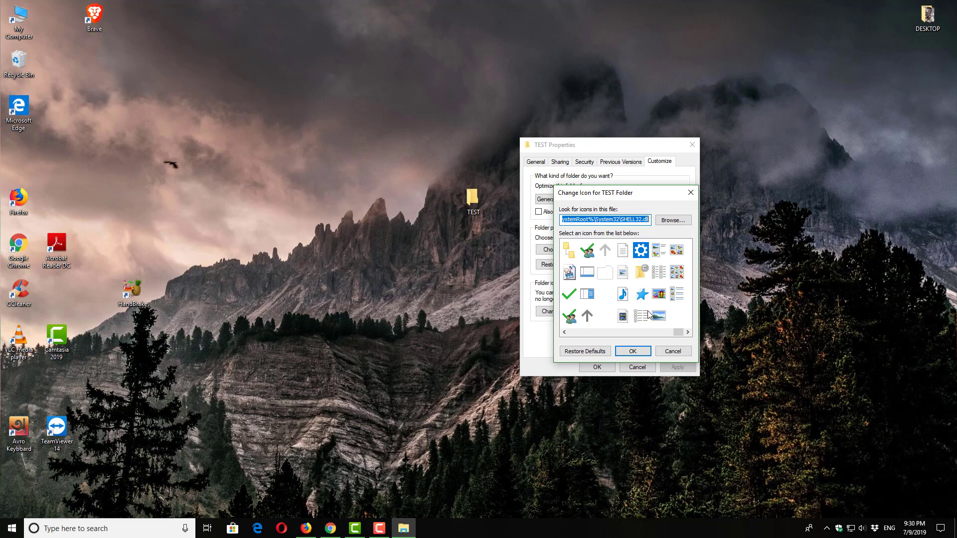
pyautogui.scroll(10, 643, 308)
pyautogui.scroll(3, 639, 317)
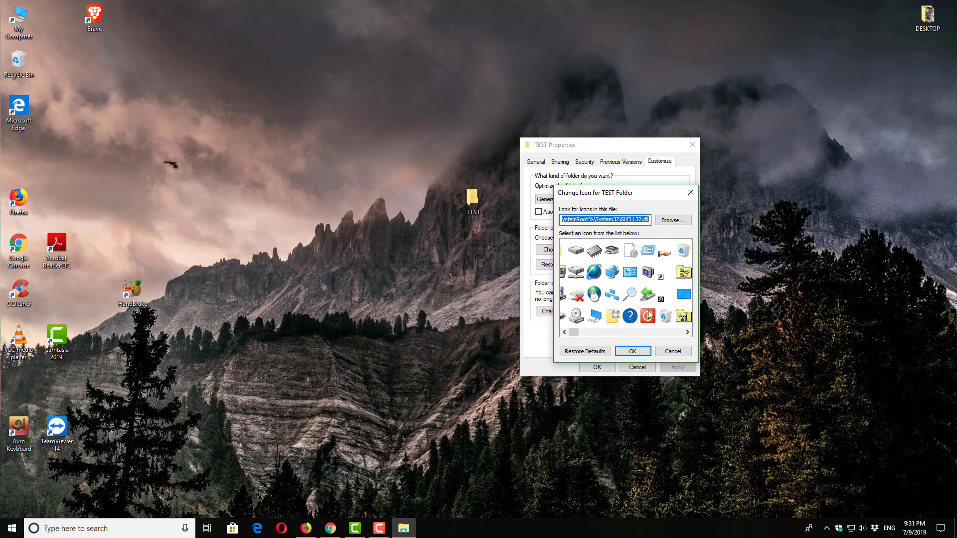
pyautogui.scroll(2, 619, 318)
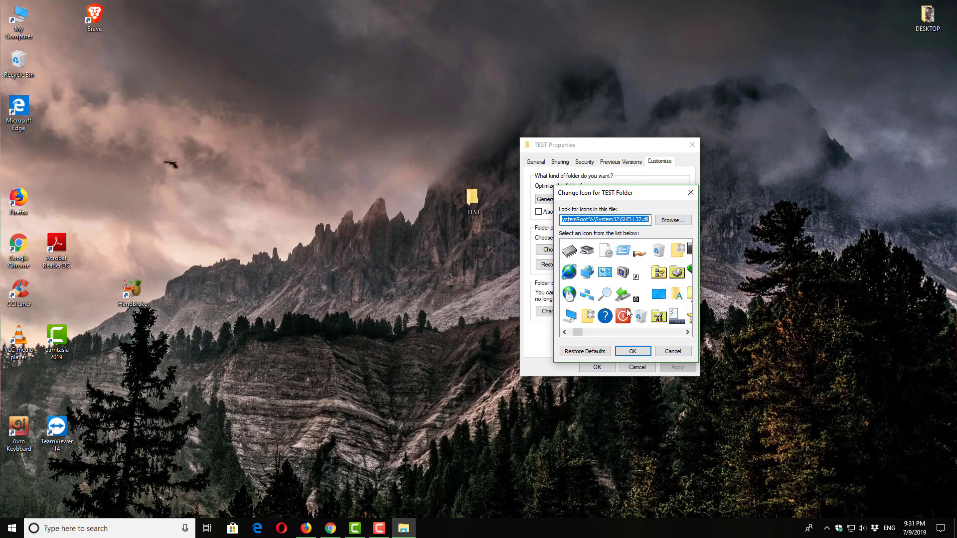
pyautogui.scroll(-2, 630, 313)
pyautogui.scroll(2, 630, 310)
pyautogui.click(657, 299)
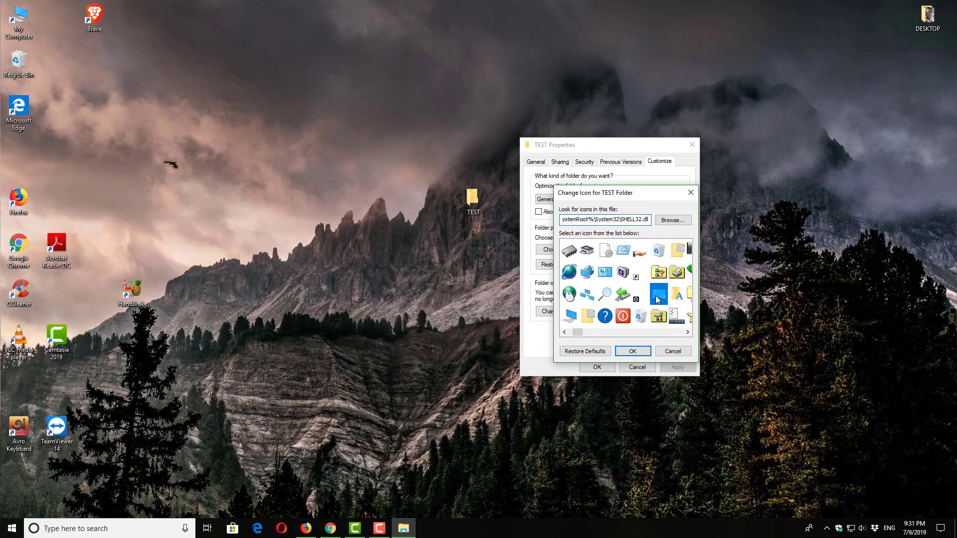
pyautogui.click(632, 353)
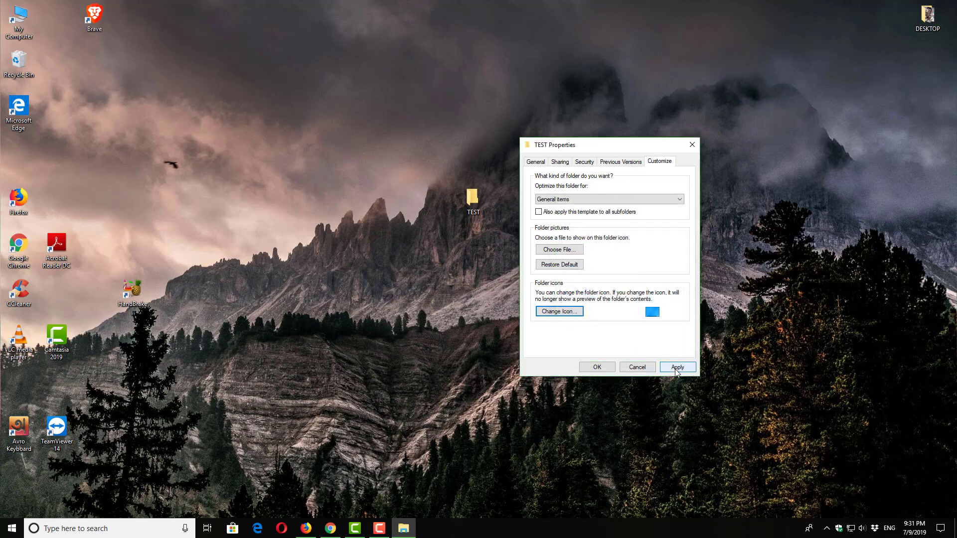
# Apply the blue icon to TEST, close Properties, and open the folder to check it.
pyautogui.click(677, 367)
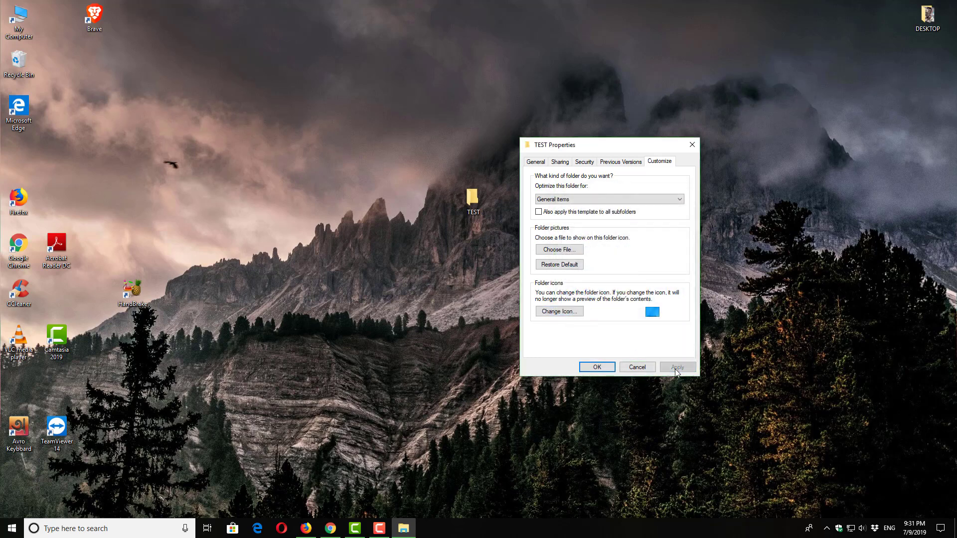
pyautogui.click(597, 368)
pyautogui.moveTo(429, 173); pyautogui.dragTo(545, 271)
pyautogui.doubleClick(474, 200)
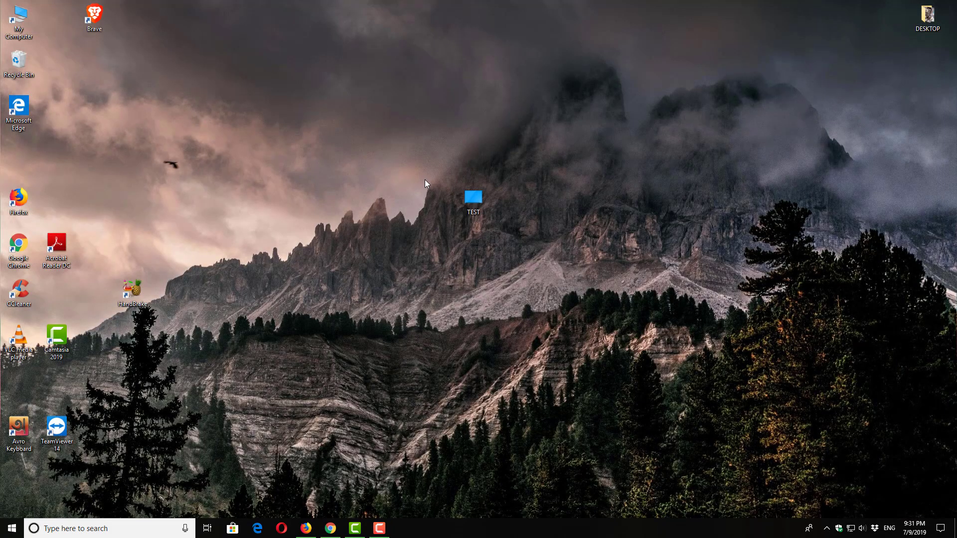
# Select the TEST folder on the desktop, then clear the selection.
pyautogui.moveTo(425, 181); pyautogui.dragTo(573, 277)
pyautogui.moveTo(355, 123); pyautogui.dragTo(633, 328)
pyautogui.click(640, 329)
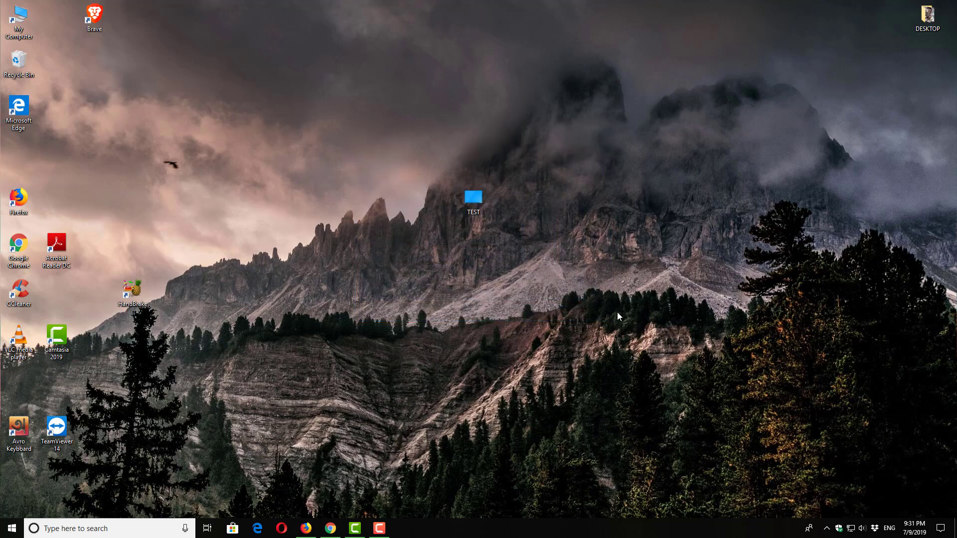